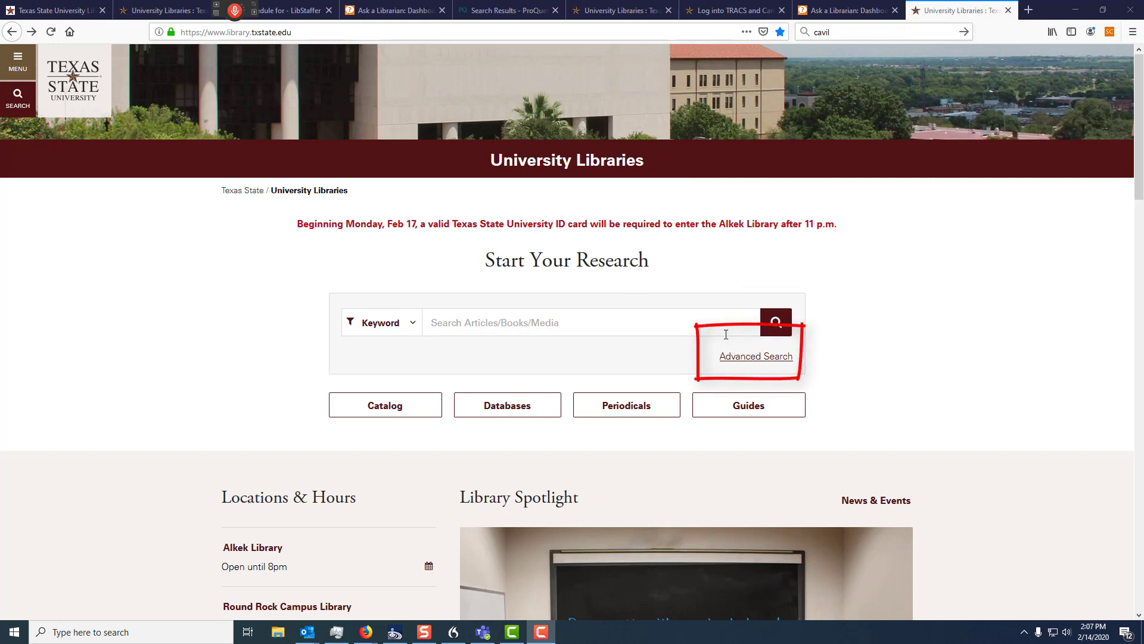
# Open the Advanced Search form and tick the Information Technology discipline.
pyautogui.click(730, 359)
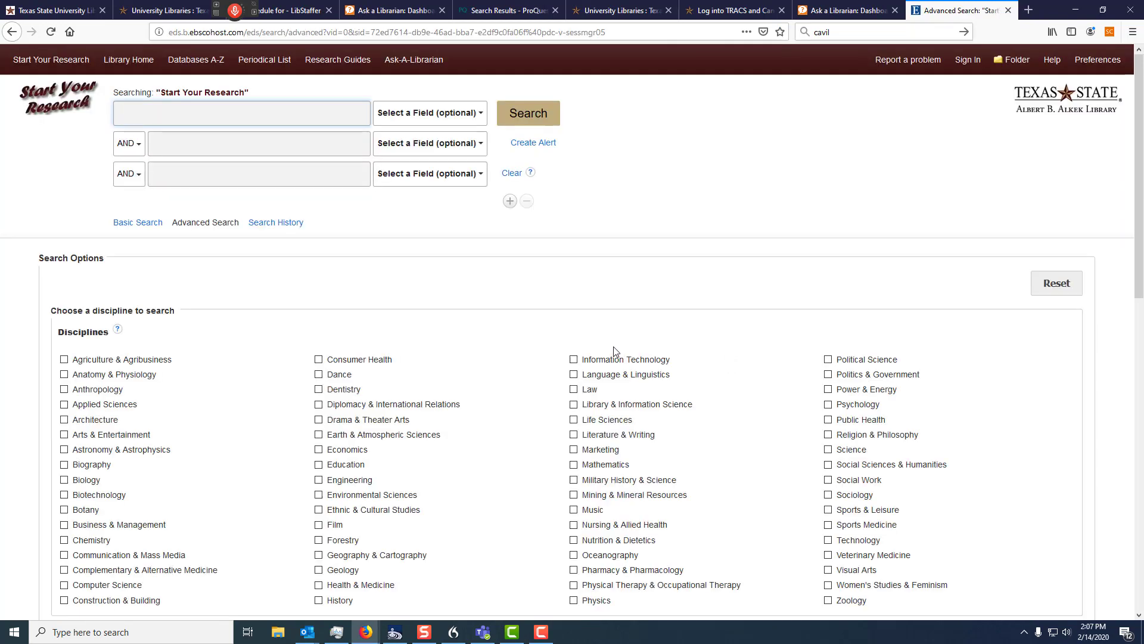
pyautogui.click(574, 360)
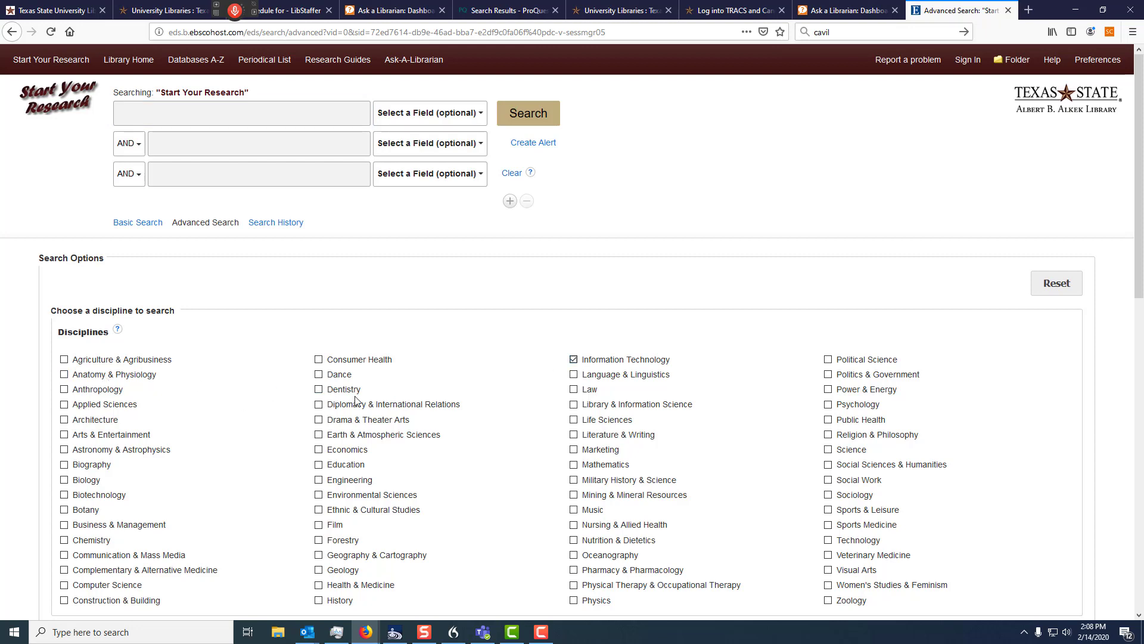
# Search the first field for the exact phrase "knowledge management", giving 64,665 results.
pyautogui.click(318, 113)
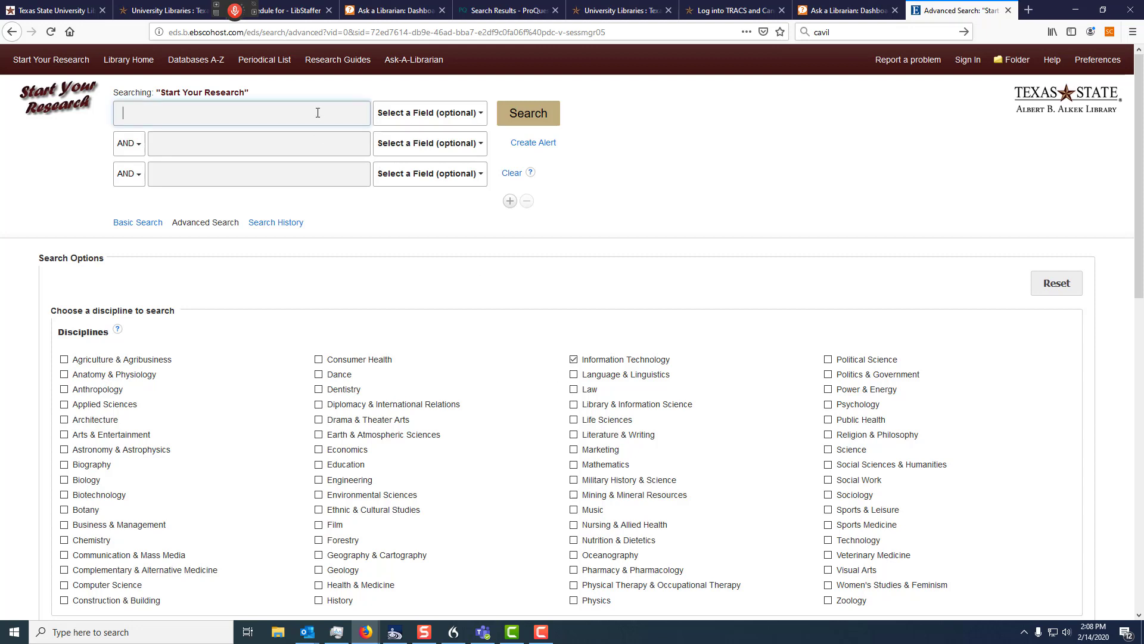
pyautogui.write('"know')
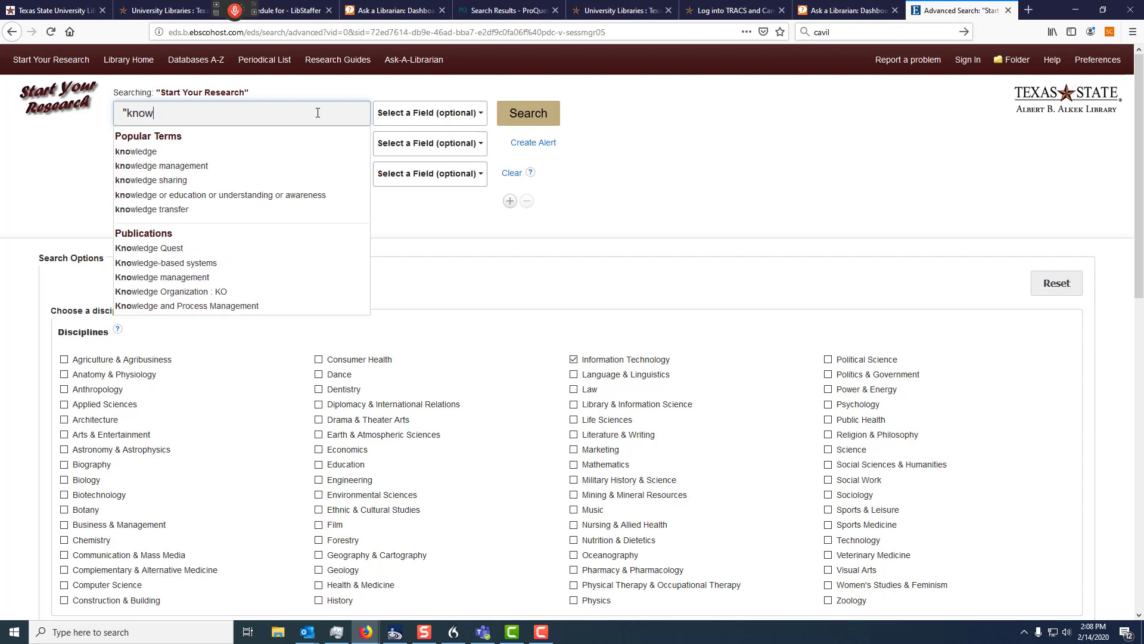
pyautogui.write('ledge')
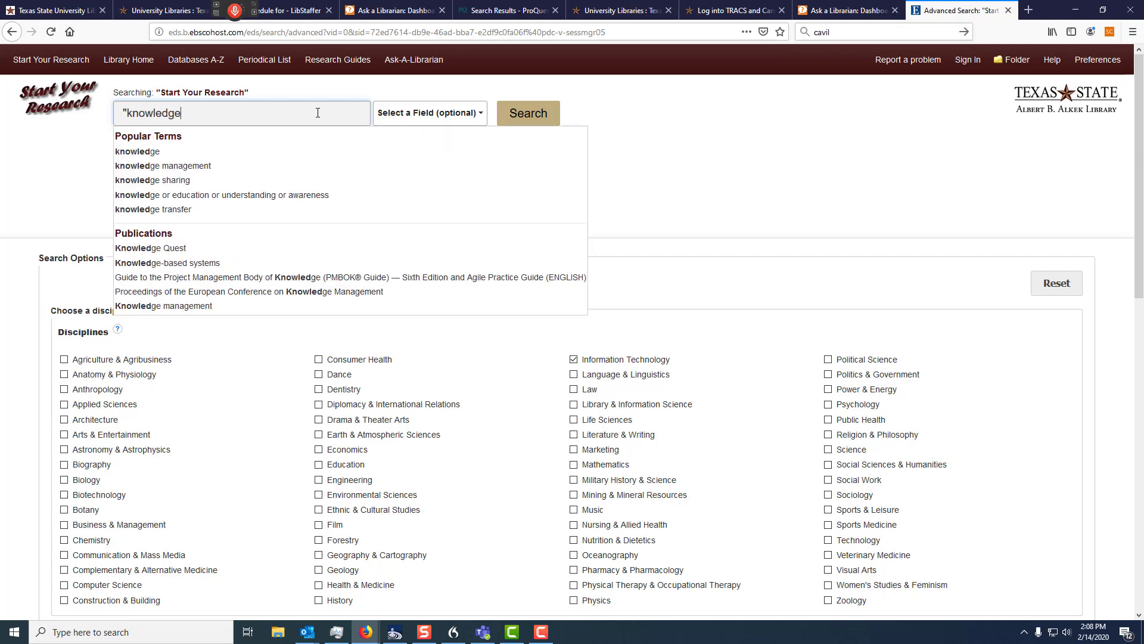
pyautogui.write(' management')
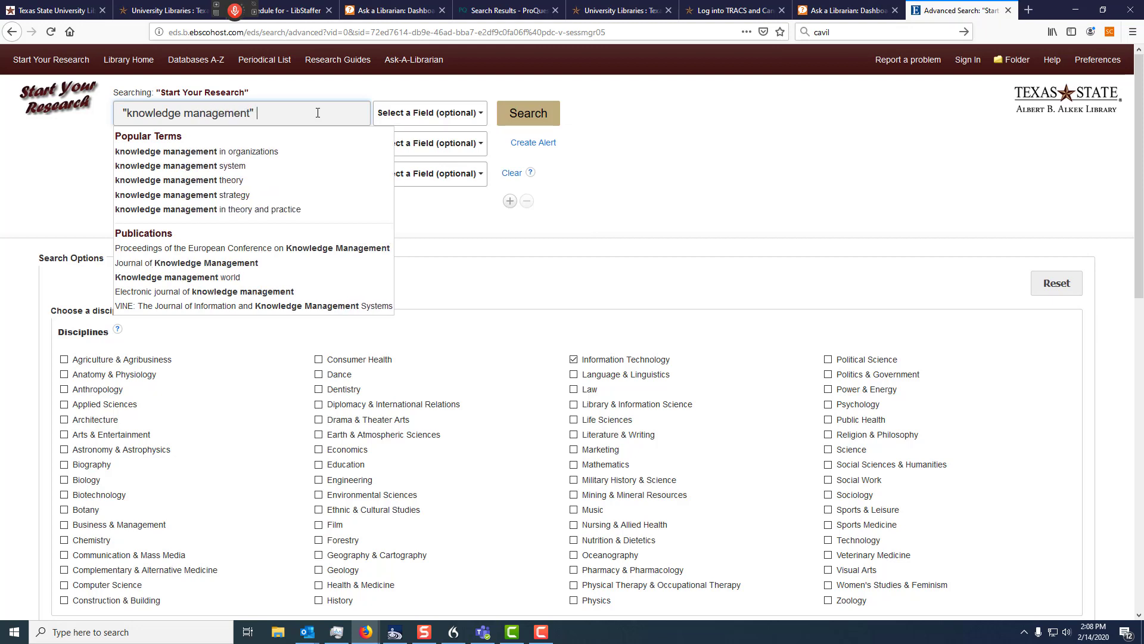
pyautogui.press('Return')
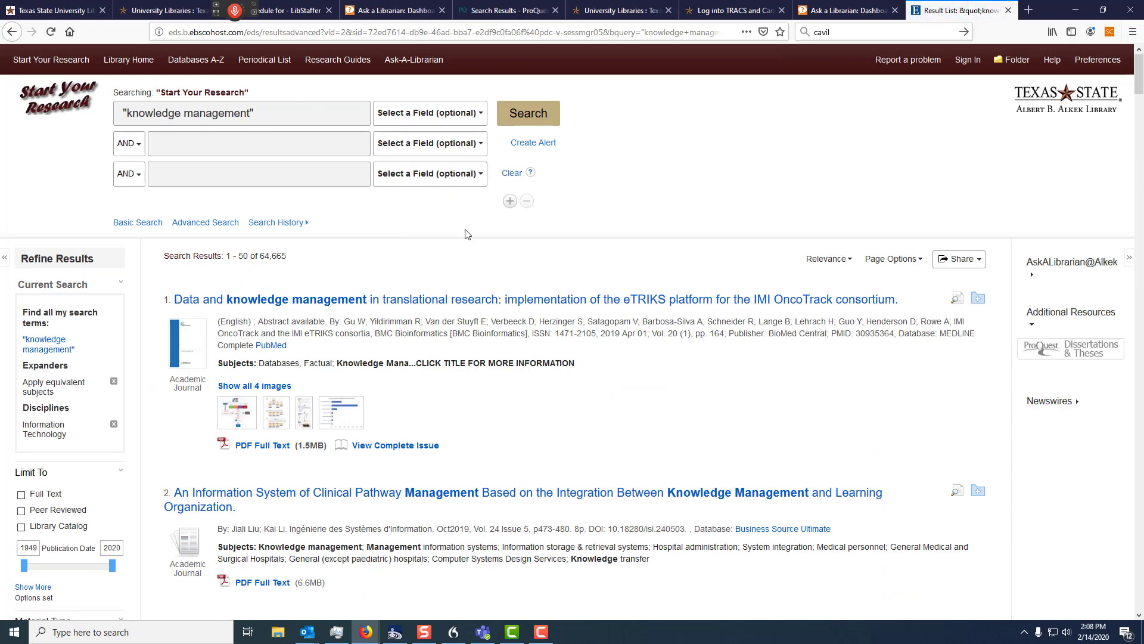
# Limit the Material Type to Academic Journals, cutting results to 44,511.
pyautogui.scroll(-2, 468, 287)
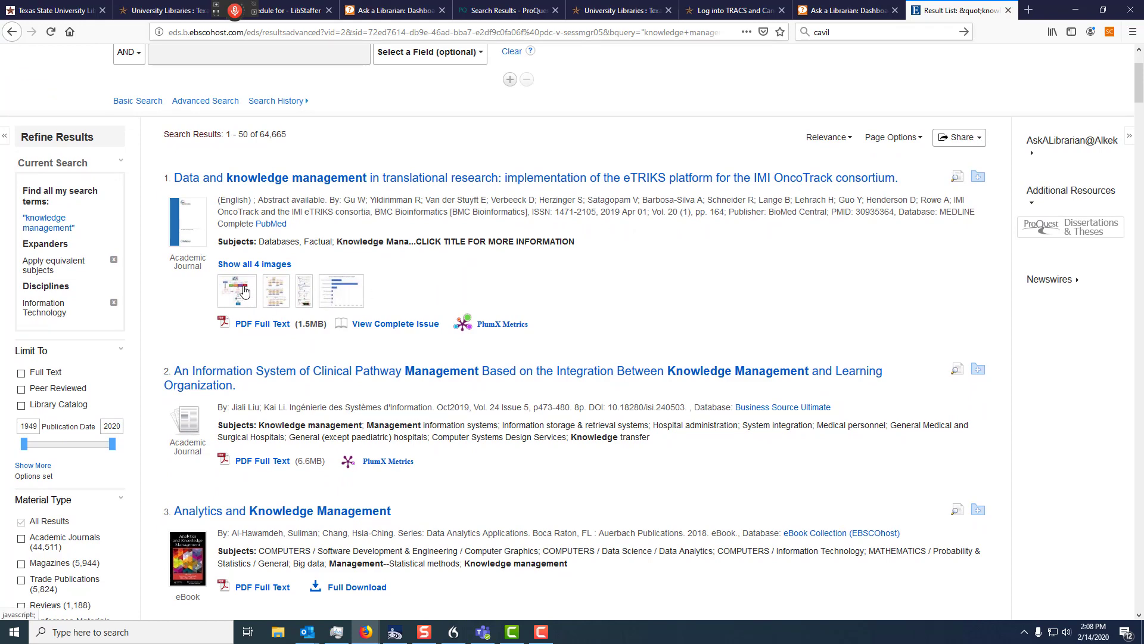
pyautogui.scroll(-1, 245, 293)
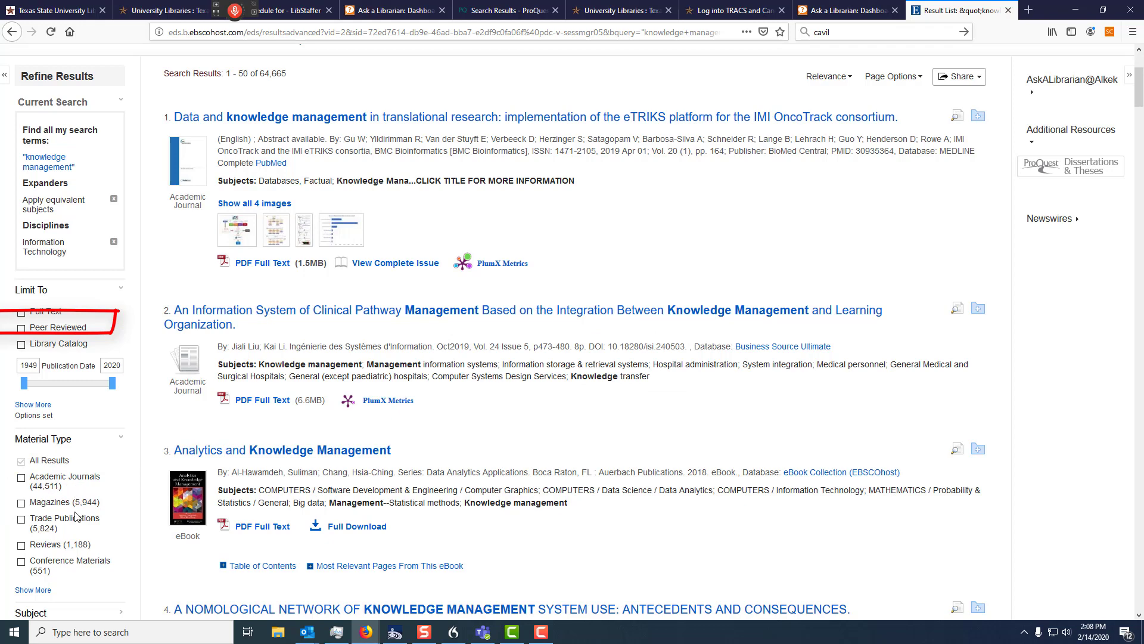
pyautogui.click(21, 479)
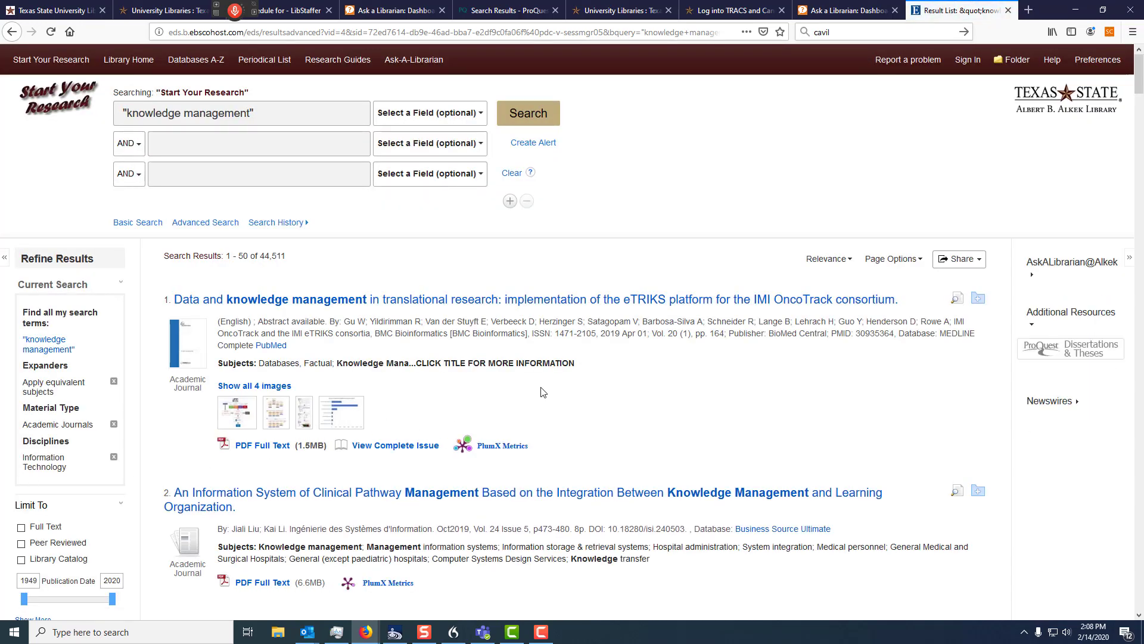
pyautogui.scroll(-2, 543, 392)
pyautogui.scroll(-2, 542, 391)
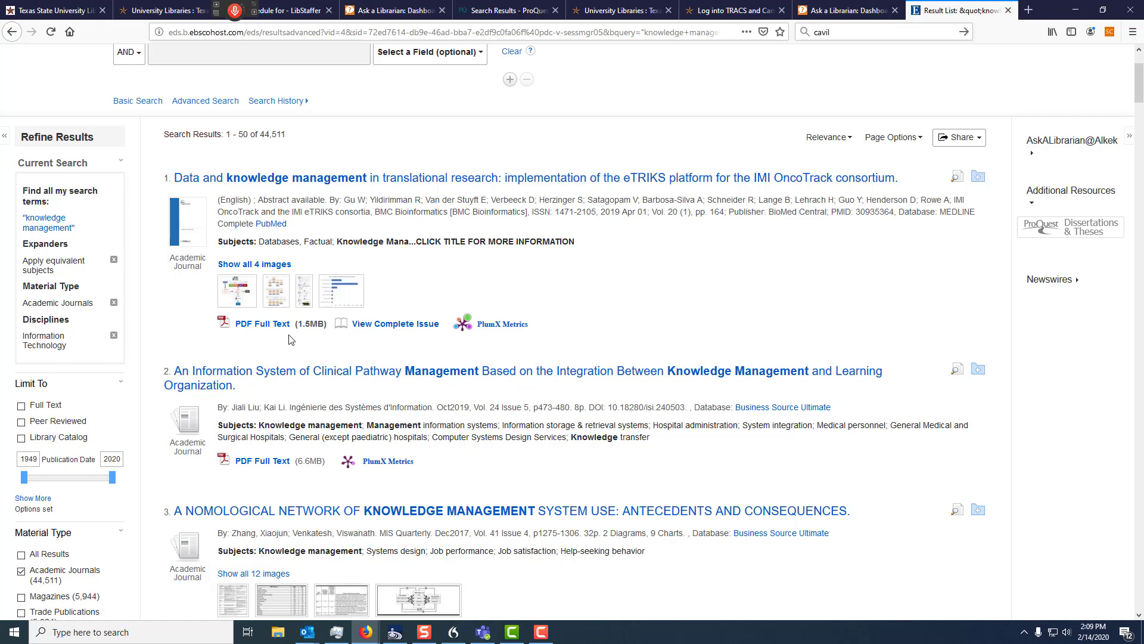
pyautogui.click(248, 326)
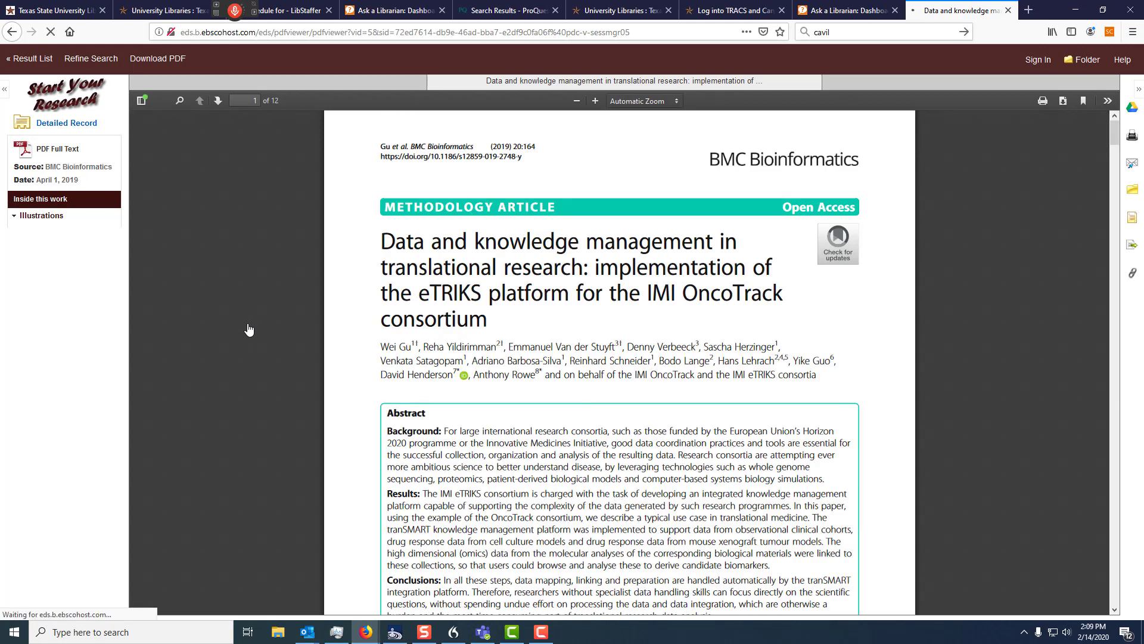
pyautogui.scroll(10, 393, 284)
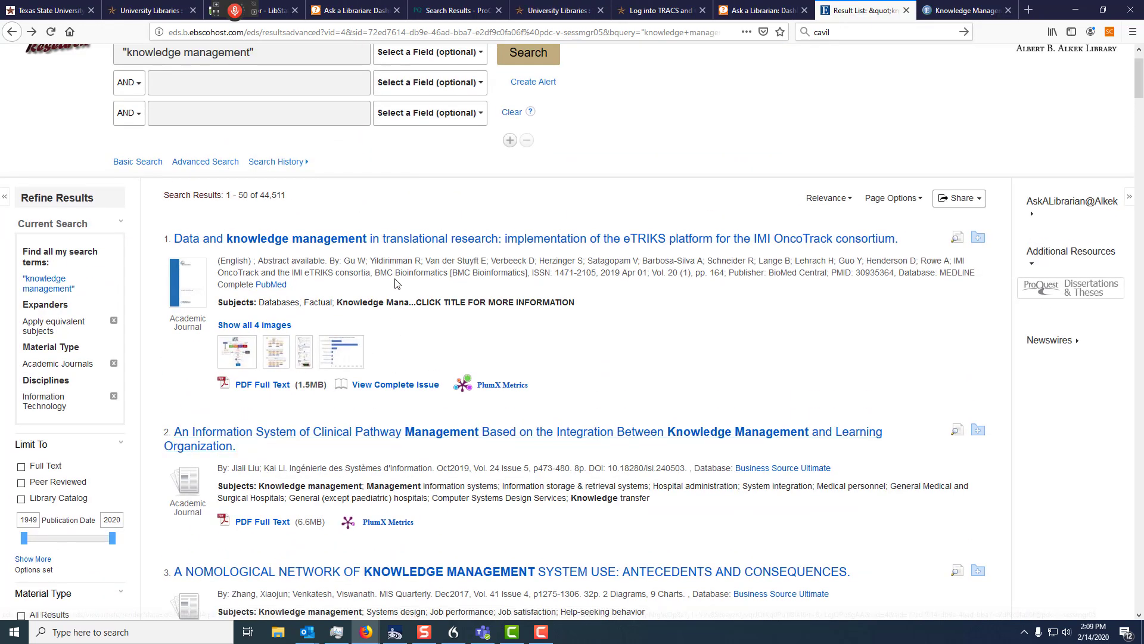
# Read the first article's detailed record on translational research, then return to the result list.
pyautogui.click(392, 245)
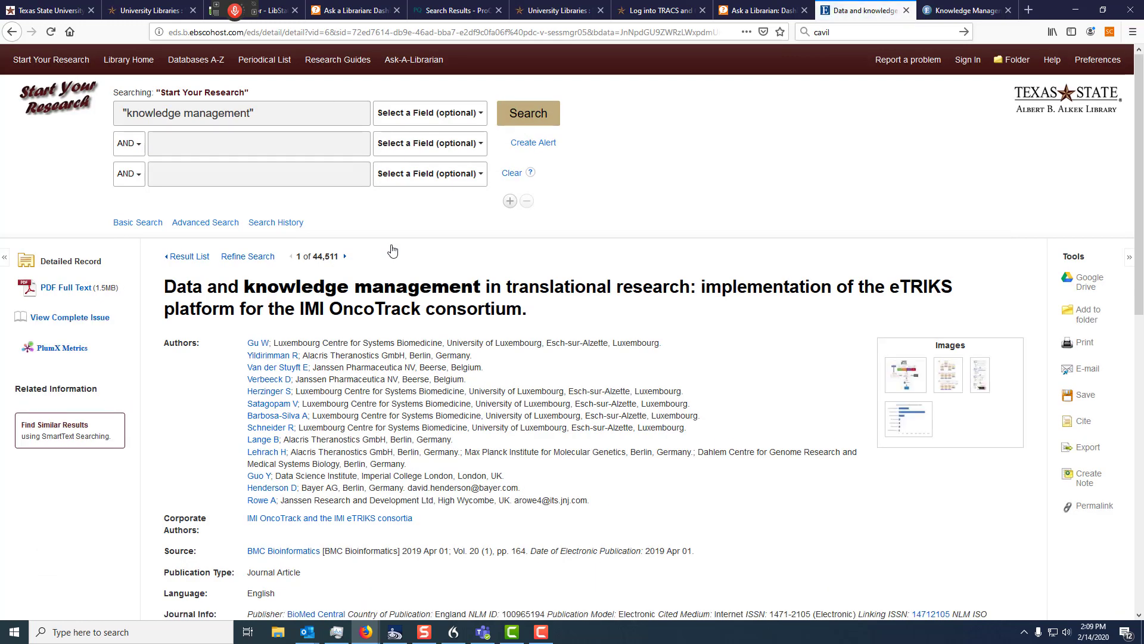
pyautogui.scroll(-5, 392, 250)
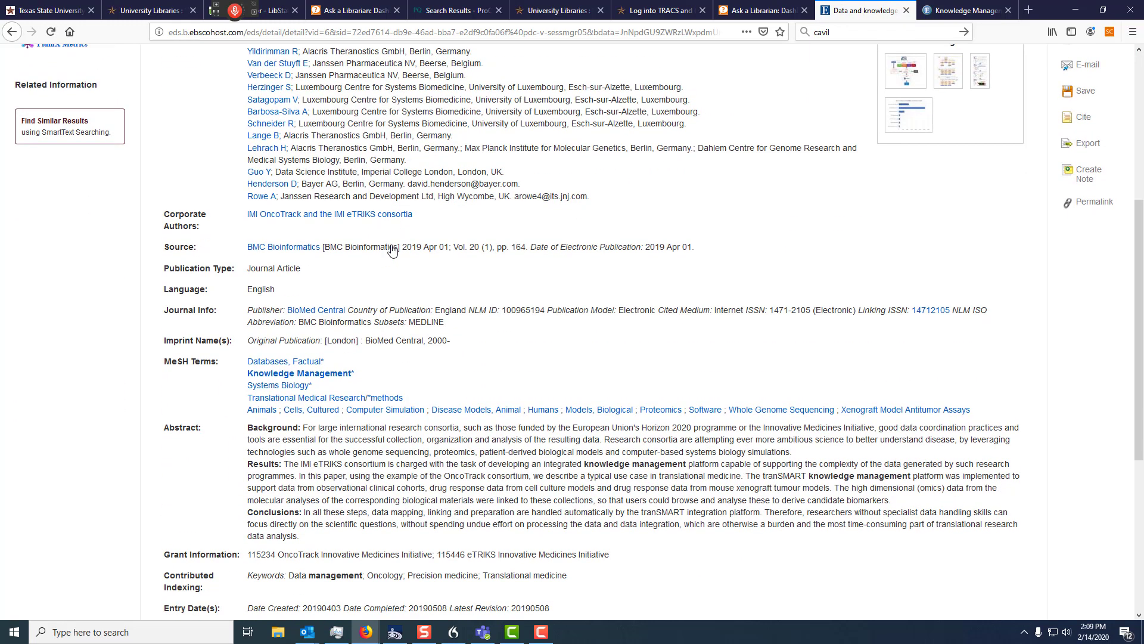
pyautogui.scroll(-1, 392, 250)
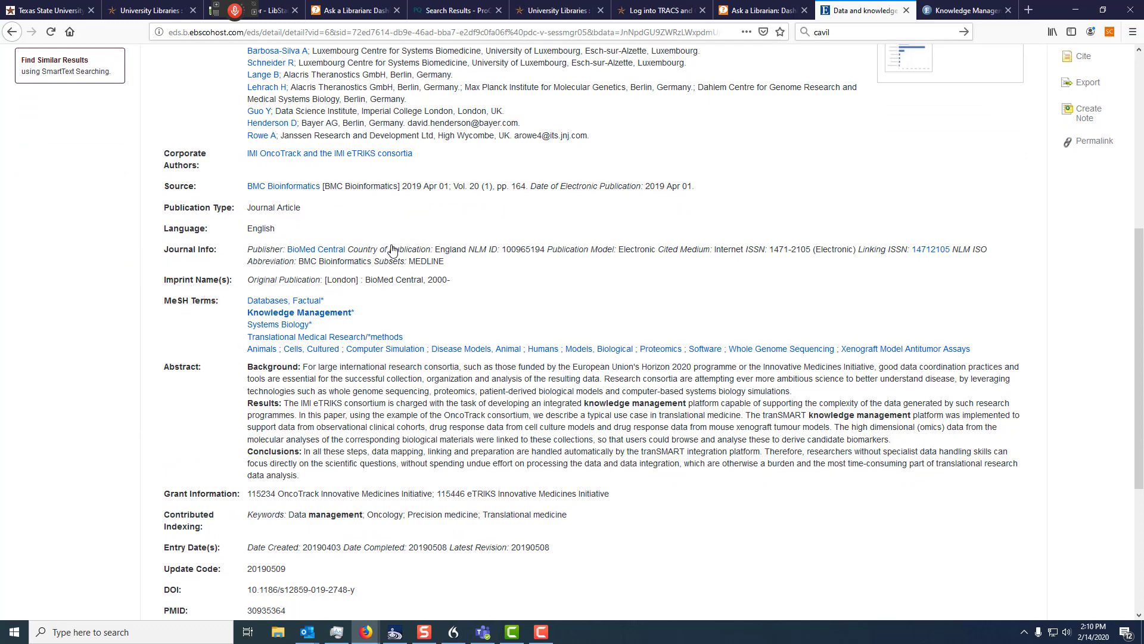
pyautogui.scroll(4, 392, 251)
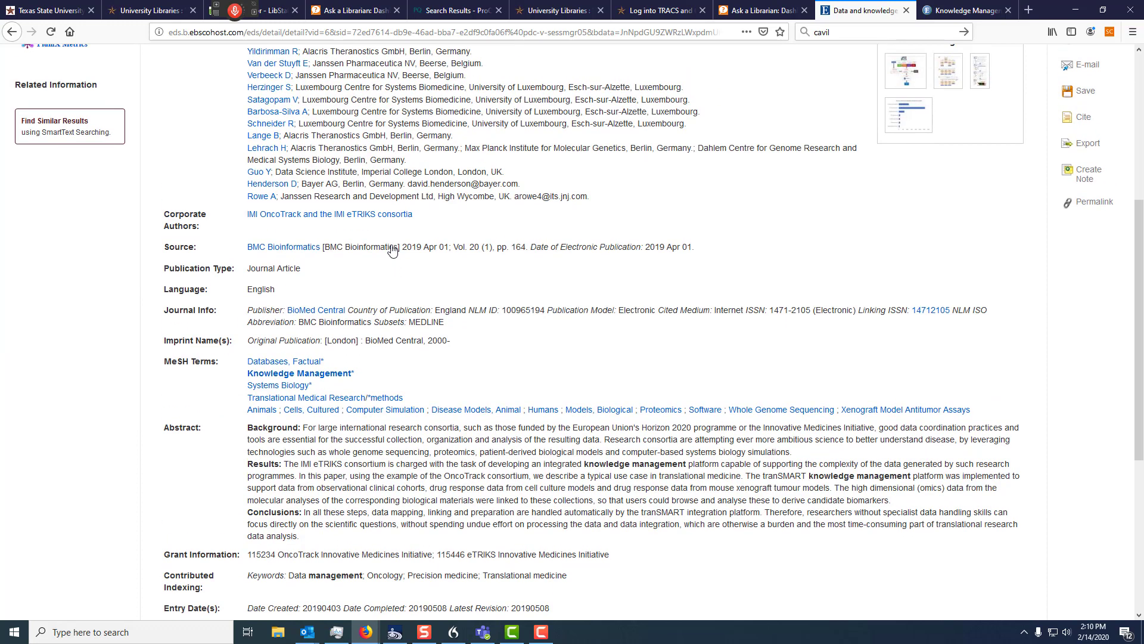
pyautogui.scroll(1, 392, 250)
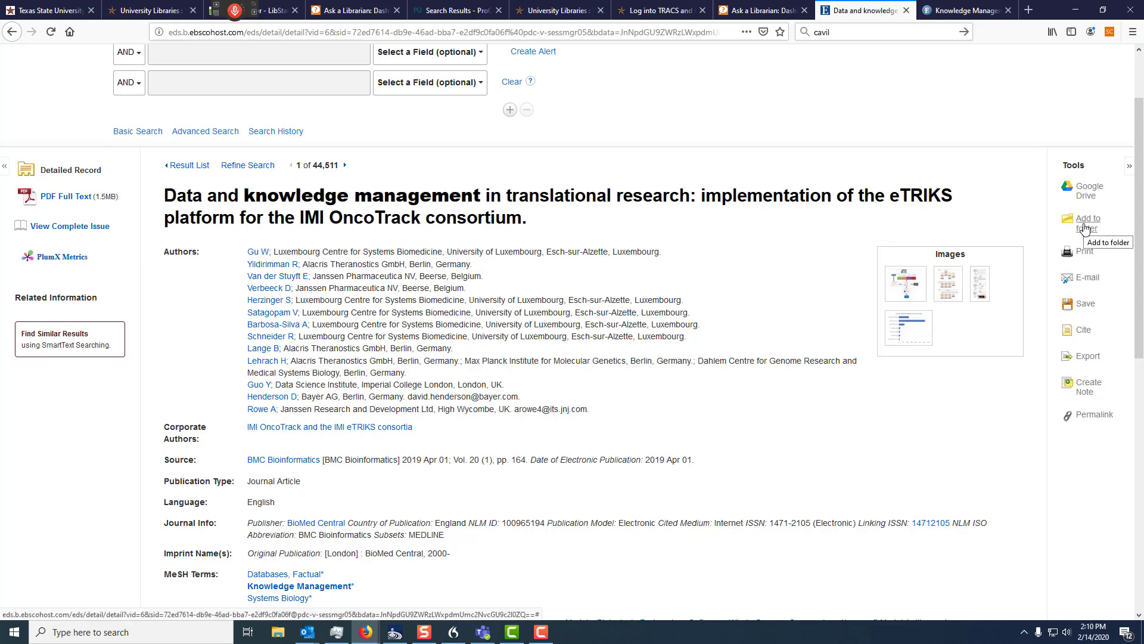
pyautogui.scroll(3, 1085, 229)
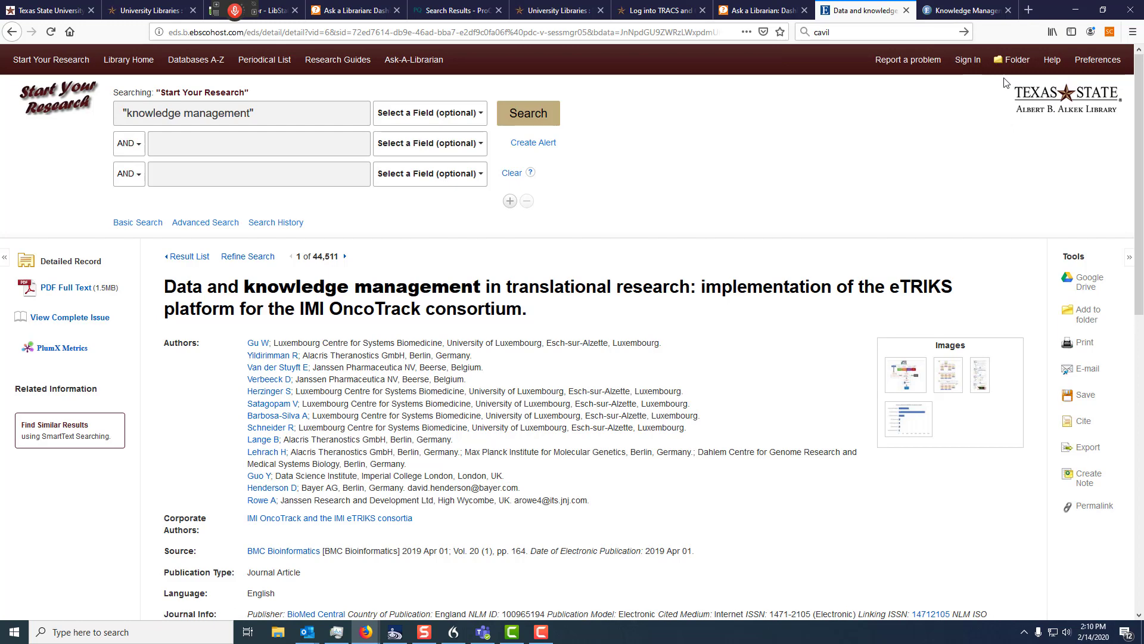
pyautogui.click(182, 256)
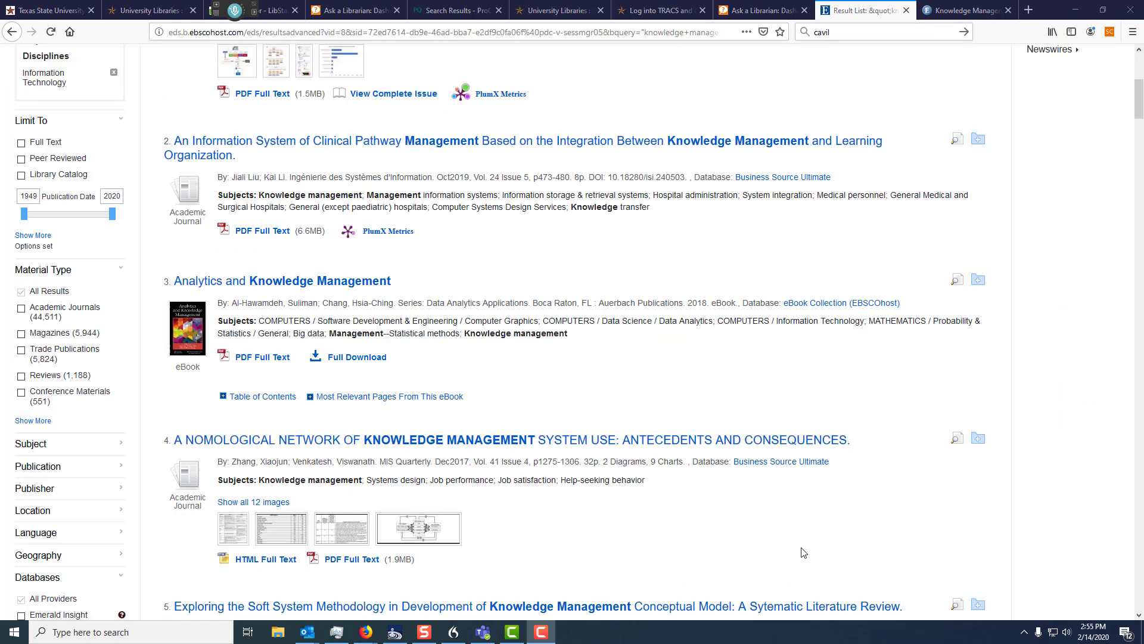
# In the full Material Type list, check Books (234) and eBooks (27) and apply.
pyautogui.click(41, 426)
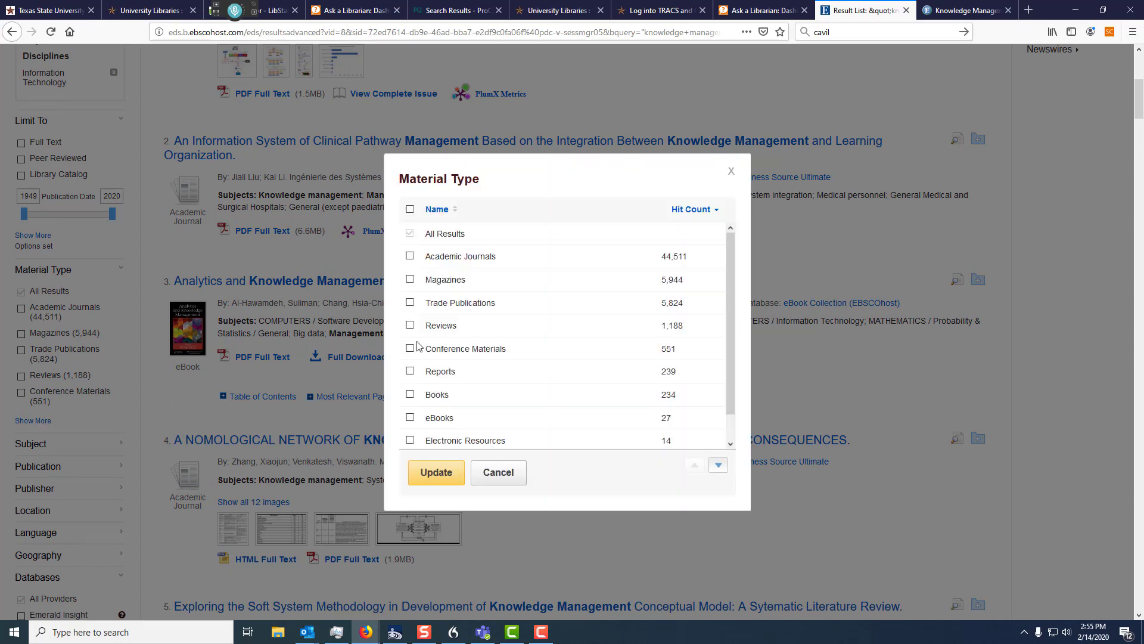
pyautogui.click(411, 394)
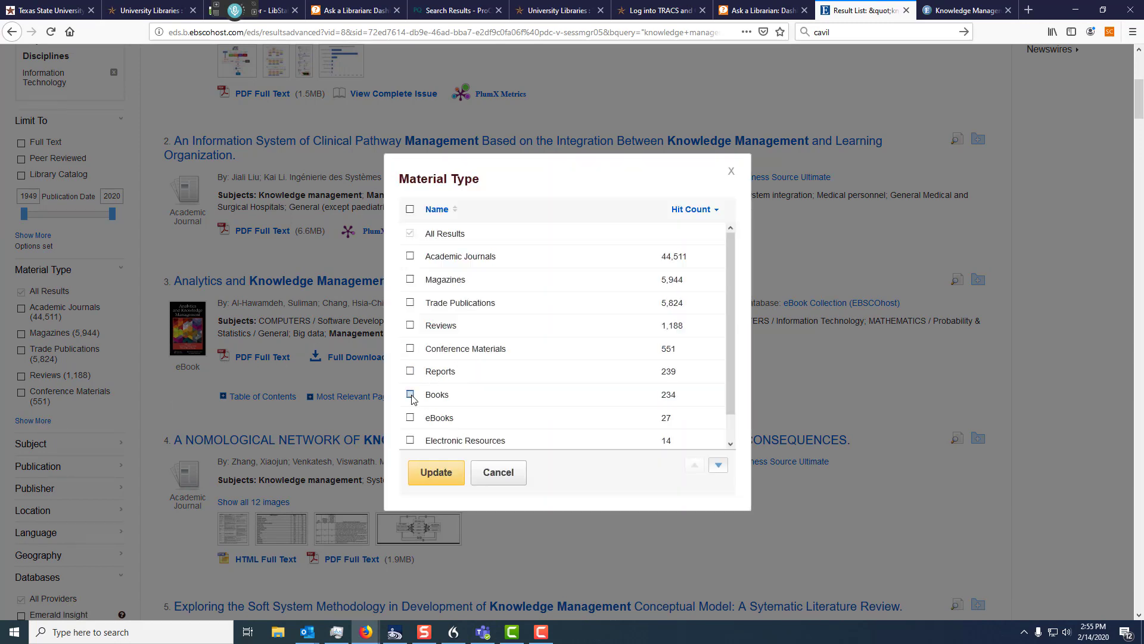
pyautogui.click(410, 418)
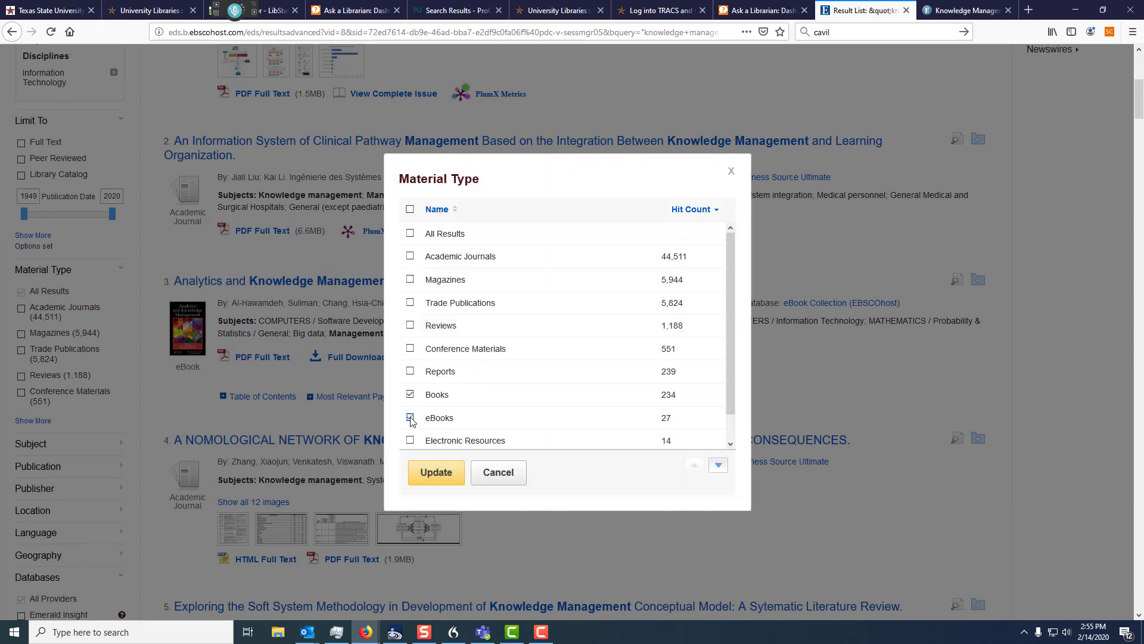
pyautogui.click(433, 473)
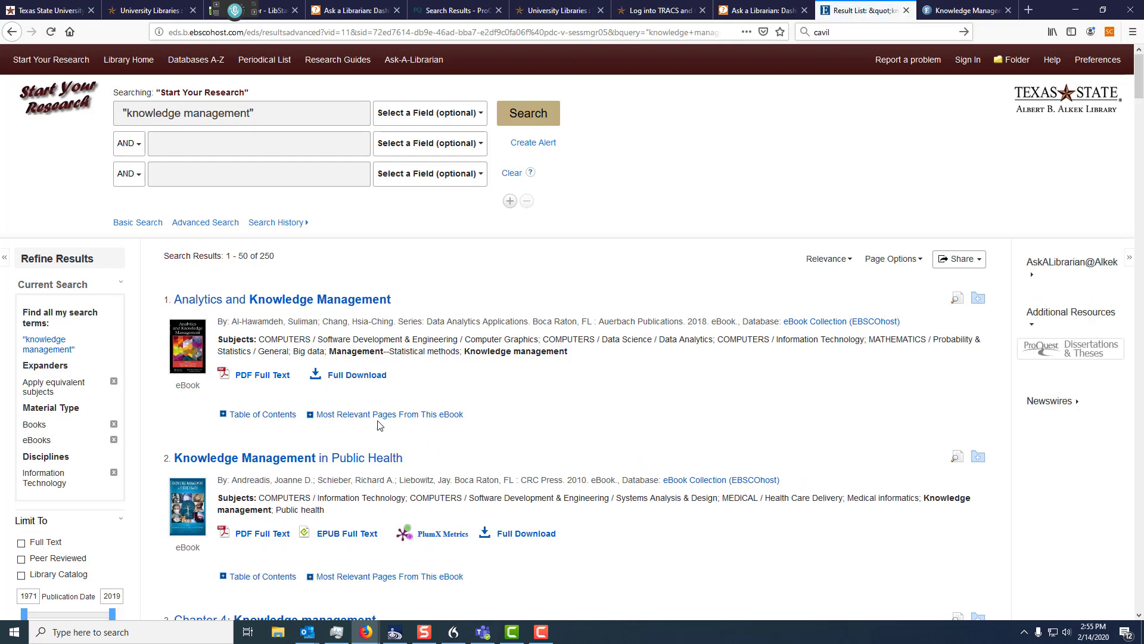
# Scroll through the 250 Books and eBooks results and back to the top.
pyautogui.scroll(-5, 379, 424)
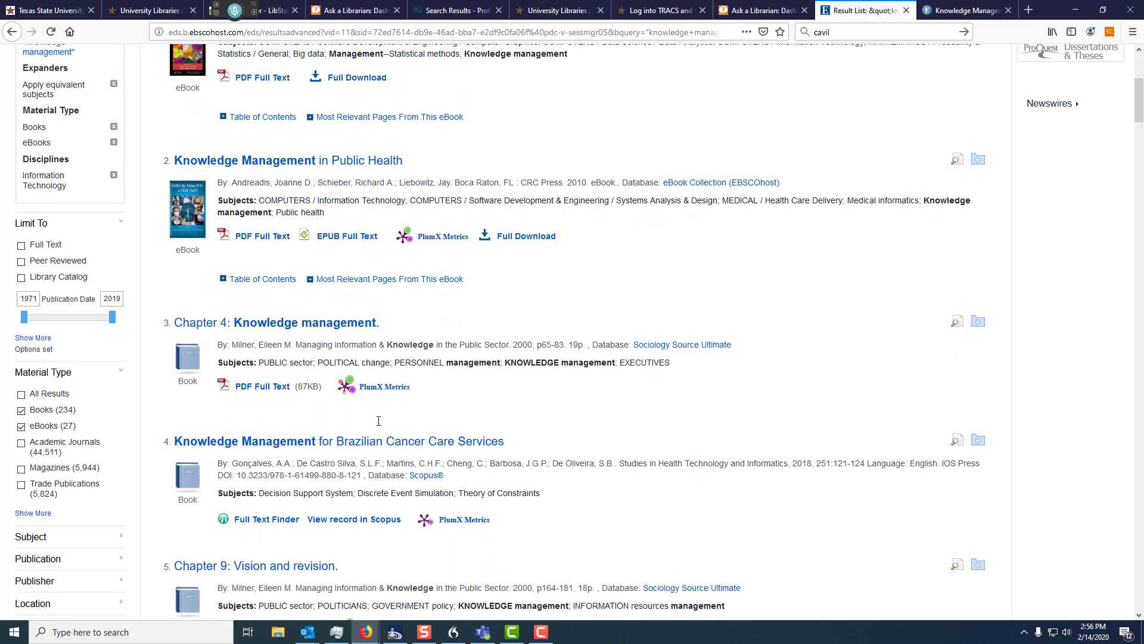
pyautogui.scroll(-3, 382, 417)
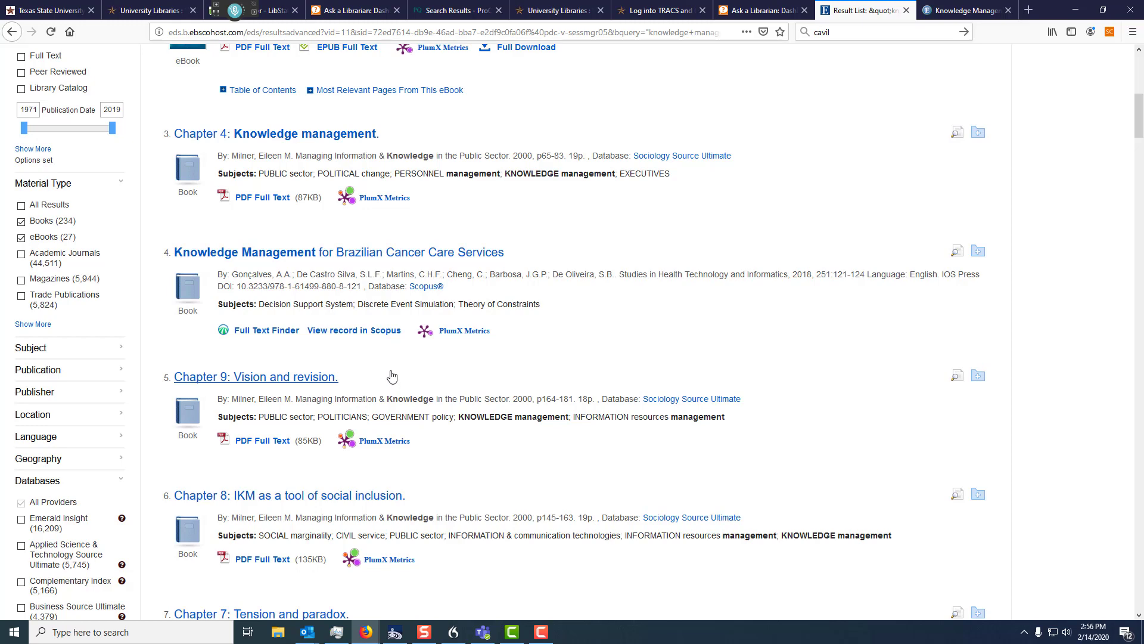
pyautogui.scroll(1, 391, 375)
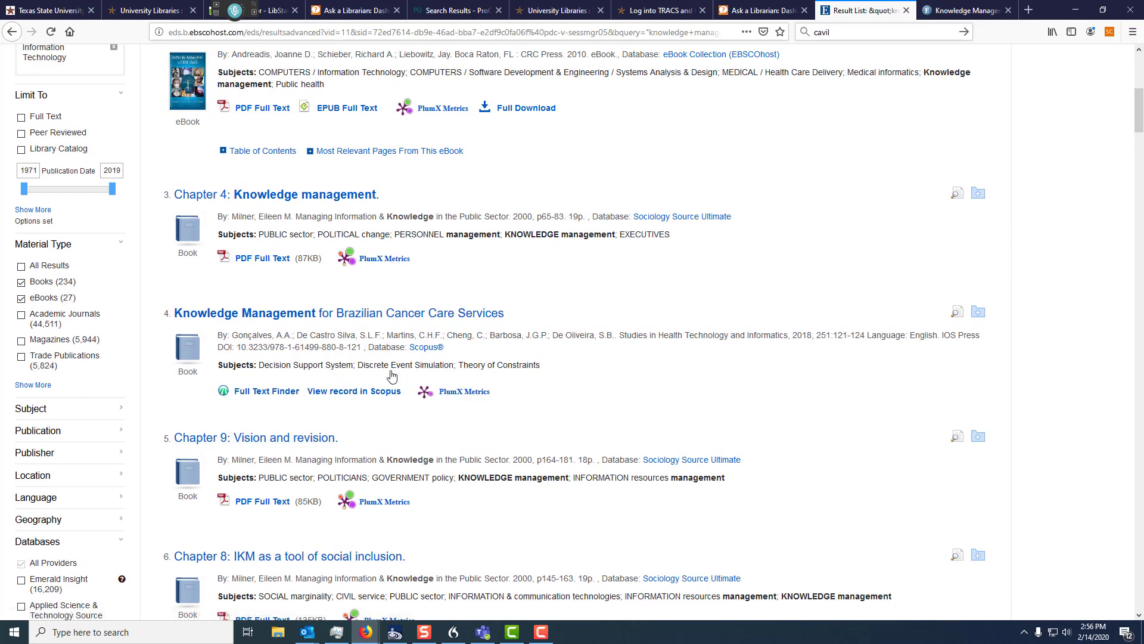
pyautogui.scroll(3, 392, 376)
pyautogui.scroll(1, 392, 370)
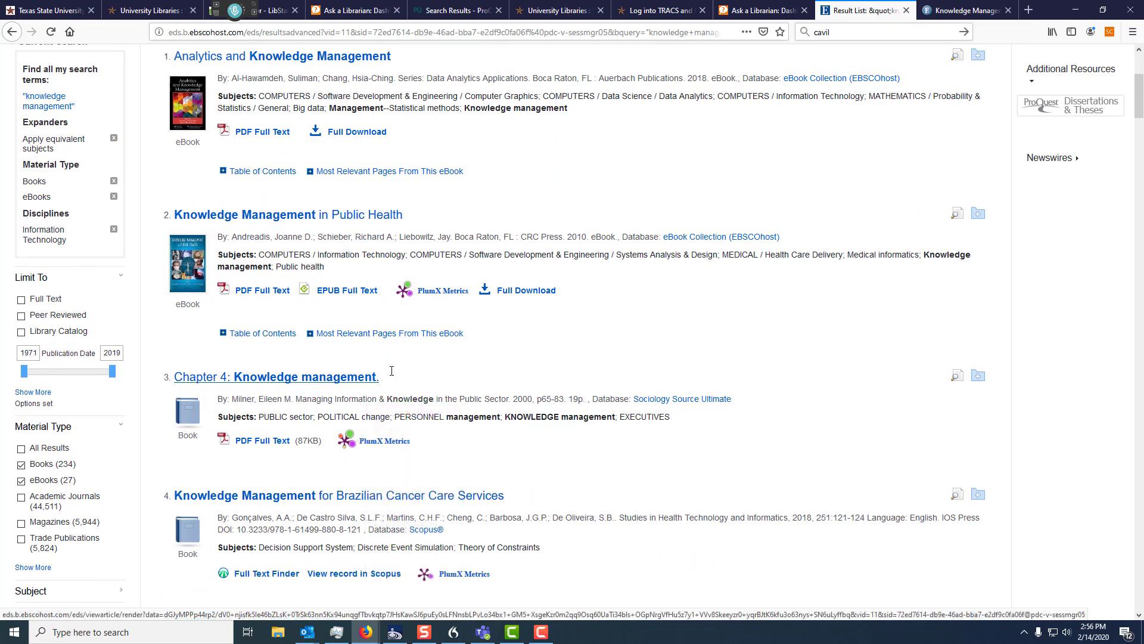
pyautogui.scroll(4, 392, 371)
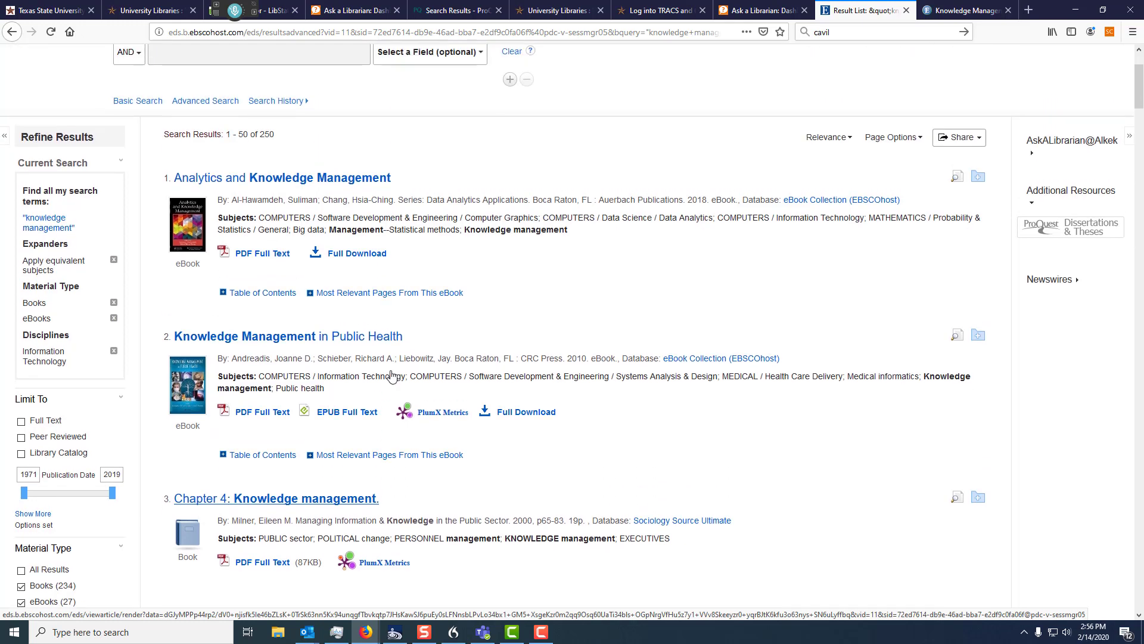